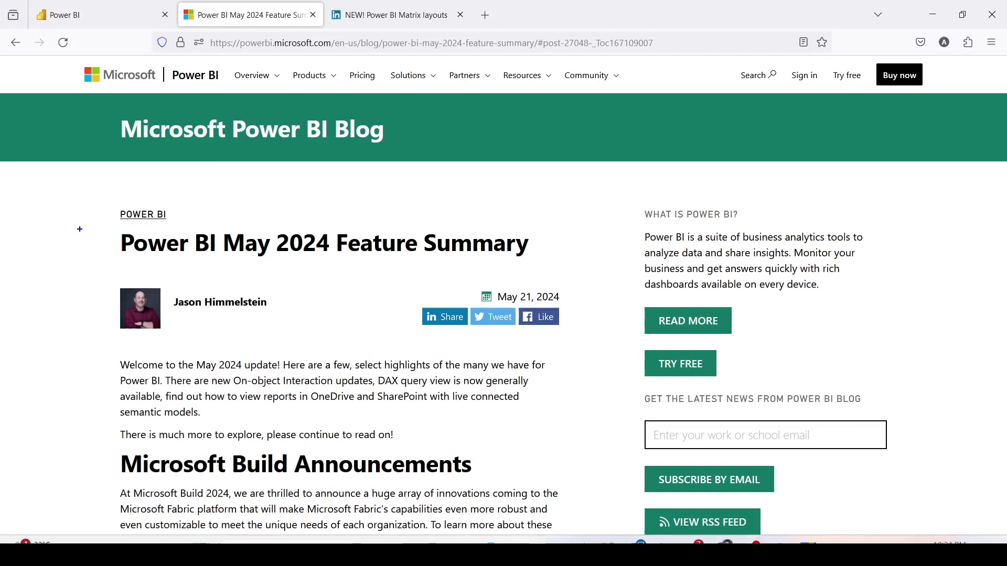
Step: Mark and clear the blog post title, then scroll down to the post's Contents list
{"action": "mouse_move", "coordinate": [90, 205]}
{"action": "left_mouse_down"}
{"action": "mouse_move", "coordinate": [352, 270]}
{"action": "mouse_move", "coordinate": [559, 270]}
{"action": "left_mouse_up"}
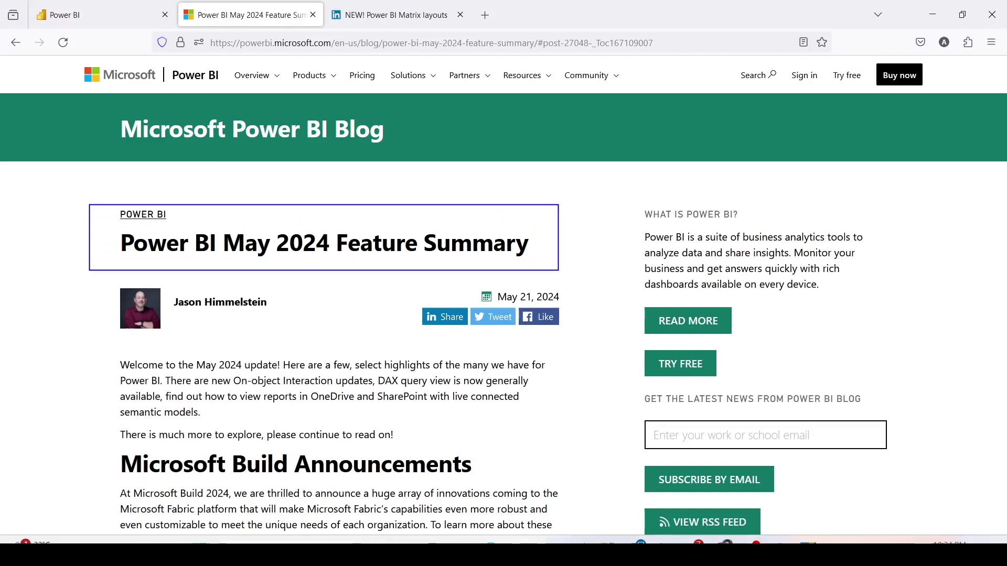
{"action": "key", "text": "Escape"}
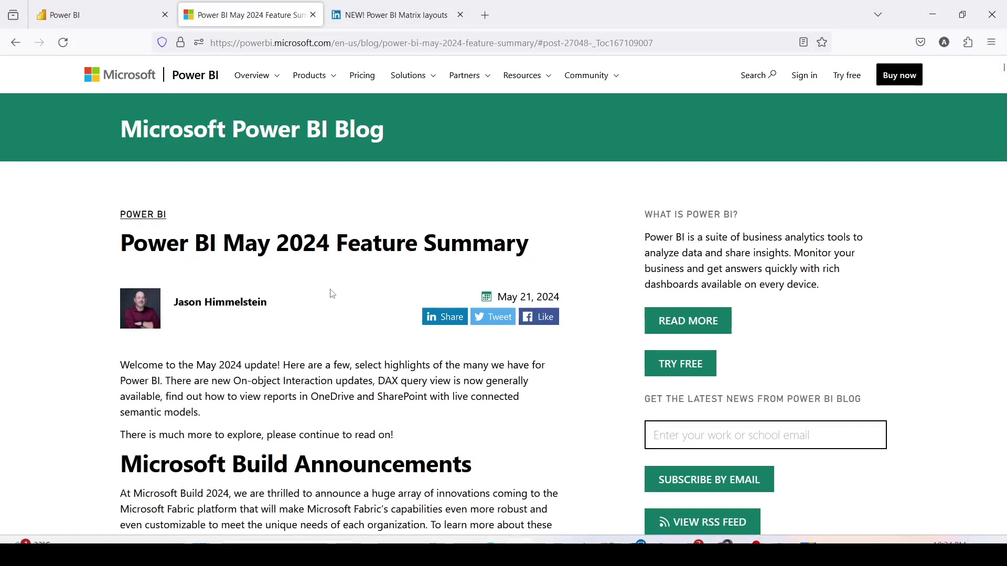
{"action": "scroll", "coordinate": [331, 289], "scroll_direction": "down", "scroll_amount": 5}
{"action": "scroll", "coordinate": [332, 289], "scroll_direction": "down", "scroll_amount": 8}
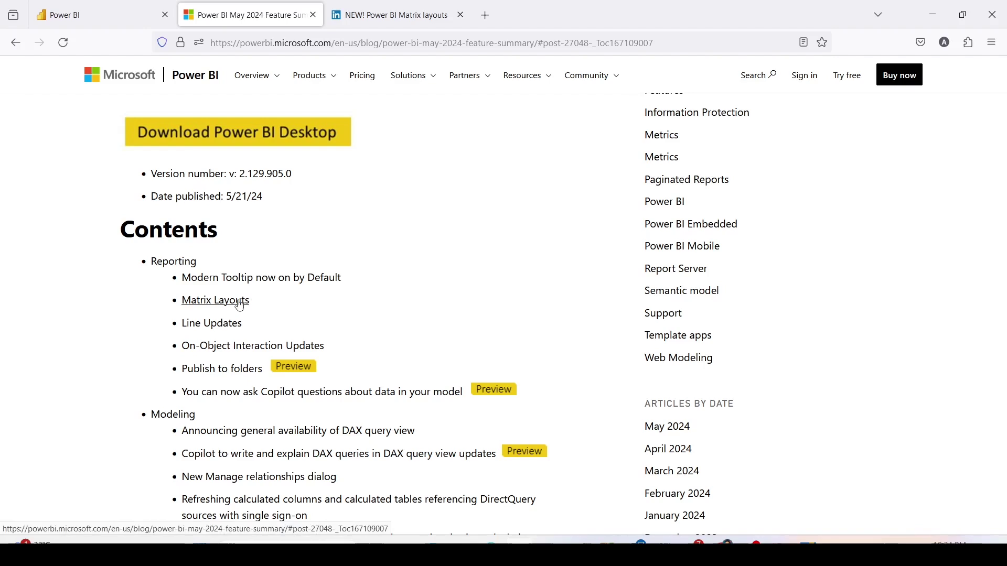
Step: Jump to Matrix Layouts and highlight the Excel PivotTable and Layouts for Matrix sentences
{"action": "left_click", "coordinate": [241, 304]}
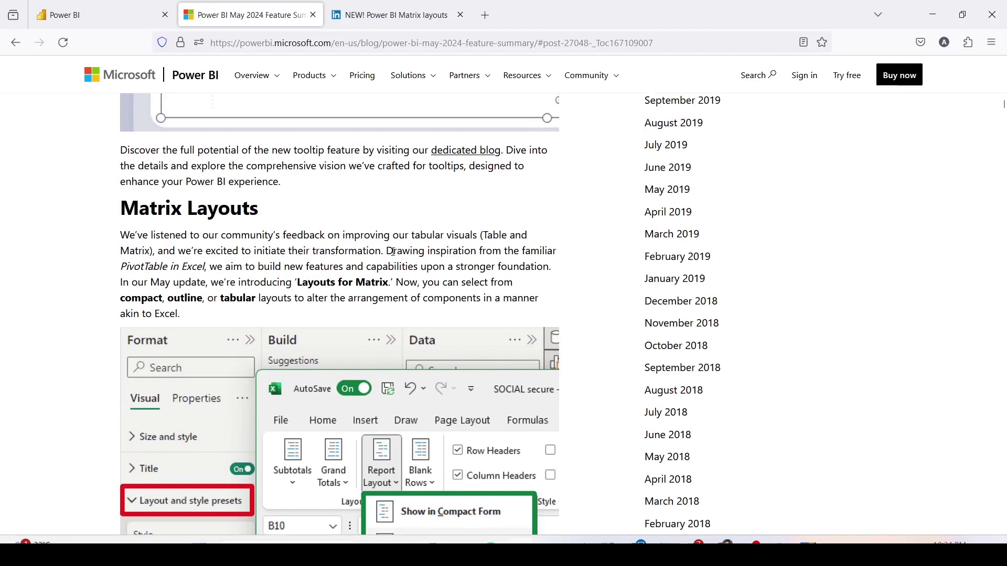
{"action": "mouse_move", "coordinate": [385, 256]}
{"action": "left_mouse_down"}
{"action": "mouse_move", "coordinate": [560, 259]}
{"action": "mouse_move", "coordinate": [187, 268]}
{"action": "mouse_move", "coordinate": [562, 268]}
{"action": "left_mouse_up"}
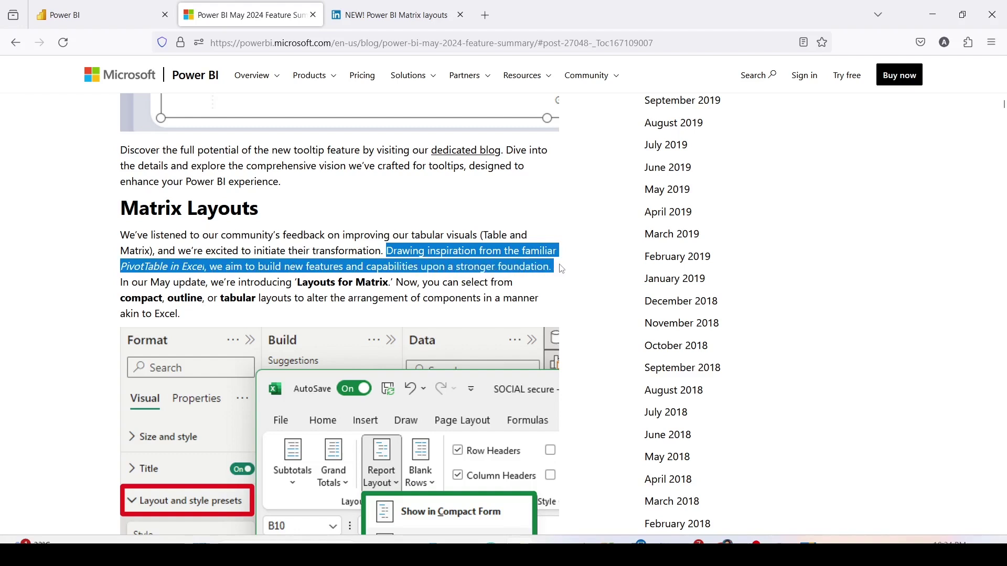
{"action": "left_click_drag", "start_coordinate": [209, 284], "coordinate": [543, 315]}
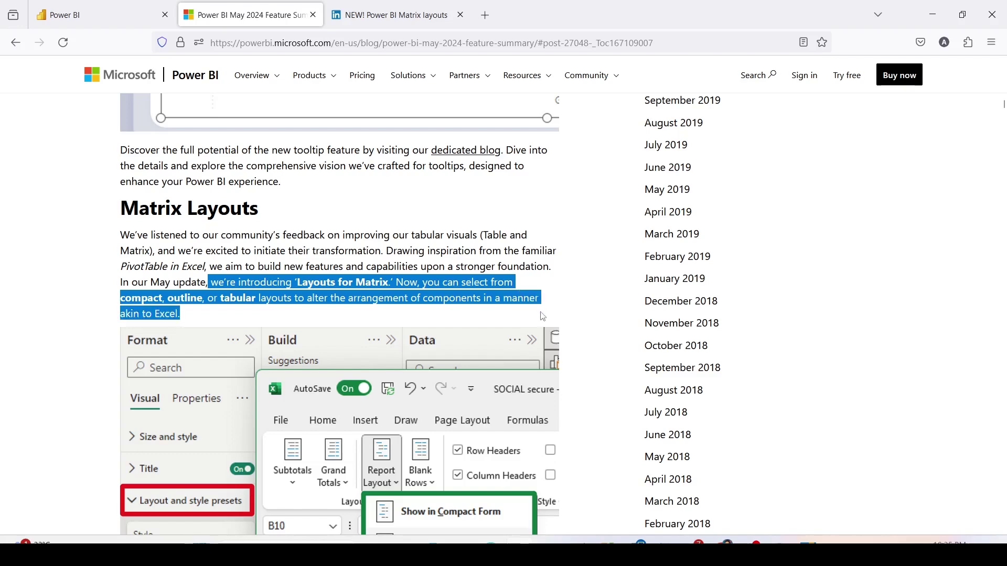
Step: Annotate the compact, outline and tabular options and the layout presets in the illustration
{"action": "scroll", "coordinate": [489, 278], "scroll_direction": "down", "scroll_amount": 3}
{"action": "scroll", "coordinate": [391, 264], "scroll_direction": "down", "scroll_amount": 1}
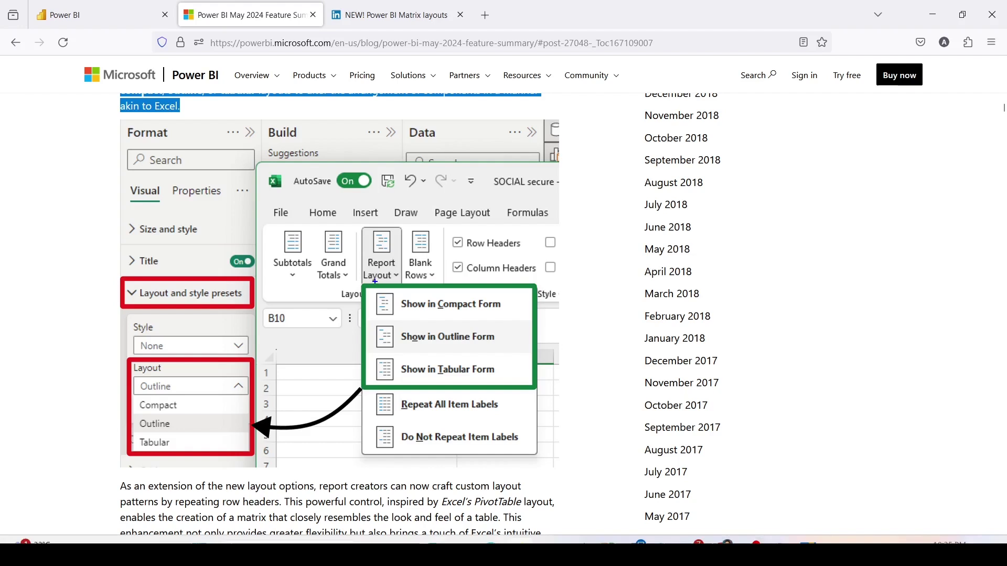
{"action": "left_click_drag", "start_coordinate": [363, 282], "coordinate": [532, 384]}
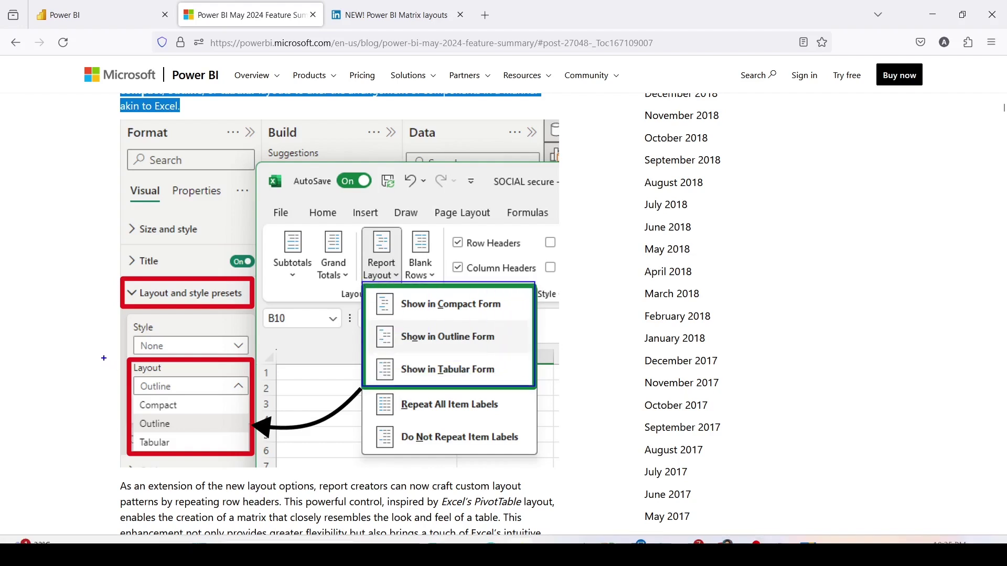
{"action": "left_click_drag", "start_coordinate": [108, 355], "coordinate": [267, 466]}
{"action": "left_click_drag", "start_coordinate": [113, 280], "coordinate": [252, 312]}
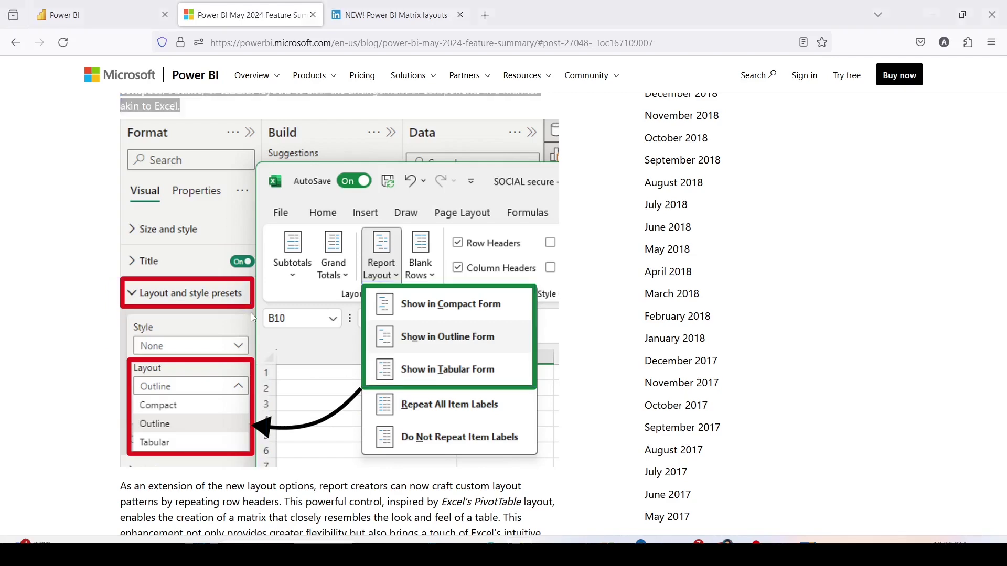
Step: Annotate the repeat row headers and repeat item labels settings in the blog screenshot
{"action": "scroll", "coordinate": [251, 313], "scroll_direction": "down", "scroll_amount": 6}
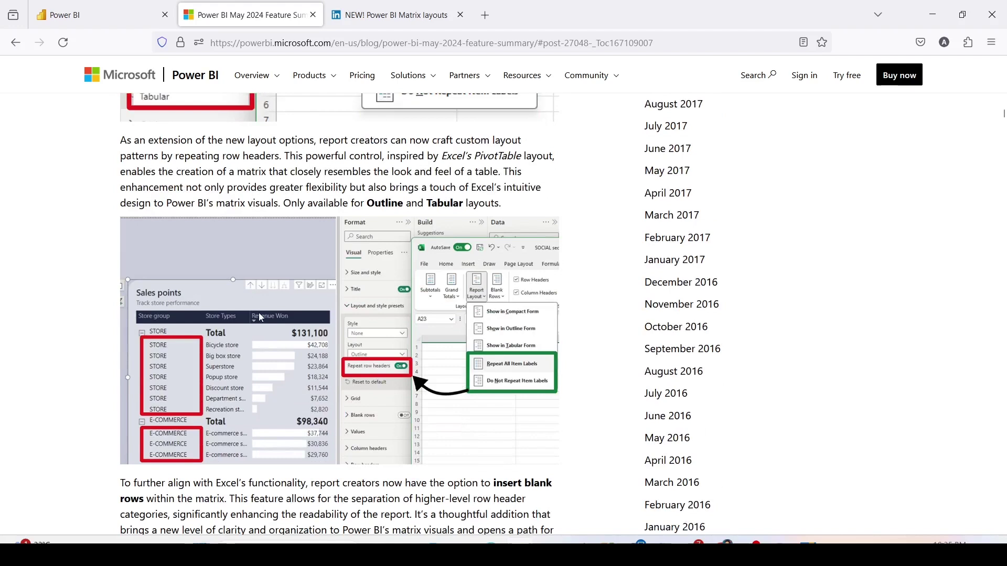
{"action": "left_click_drag", "start_coordinate": [333, 358], "coordinate": [411, 379]}
{"action": "mouse_move", "coordinate": [465, 353]}
{"action": "left_mouse_down"}
{"action": "mouse_move", "coordinate": [525, 390]}
{"action": "mouse_move", "coordinate": [559, 397]}
{"action": "left_mouse_up"}
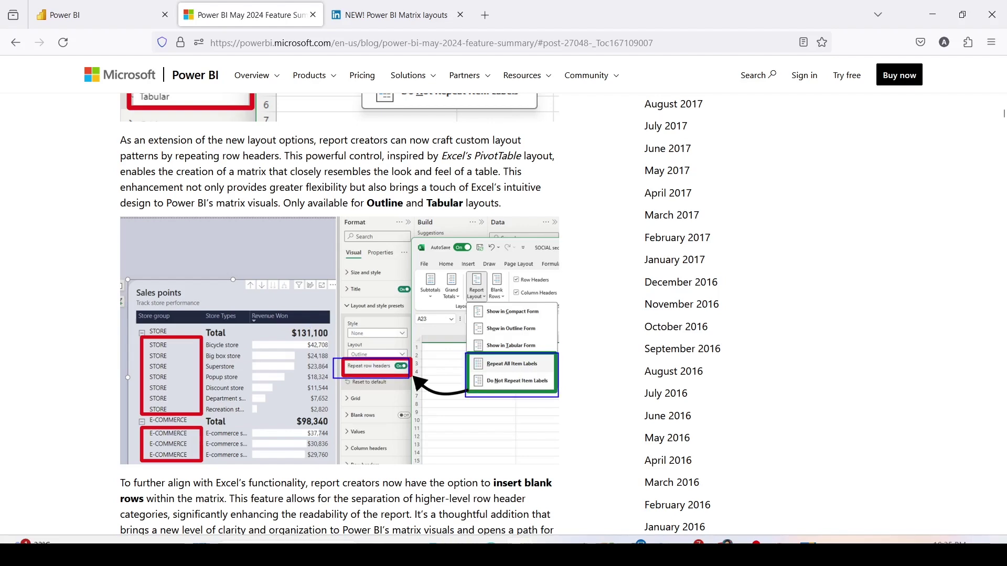
Step: Mark the blank rows setting, then switch to the 'AT Small github' report in Power BI Desktop
{"action": "scroll", "coordinate": [322, 326], "scroll_direction": "down", "scroll_amount": 8}
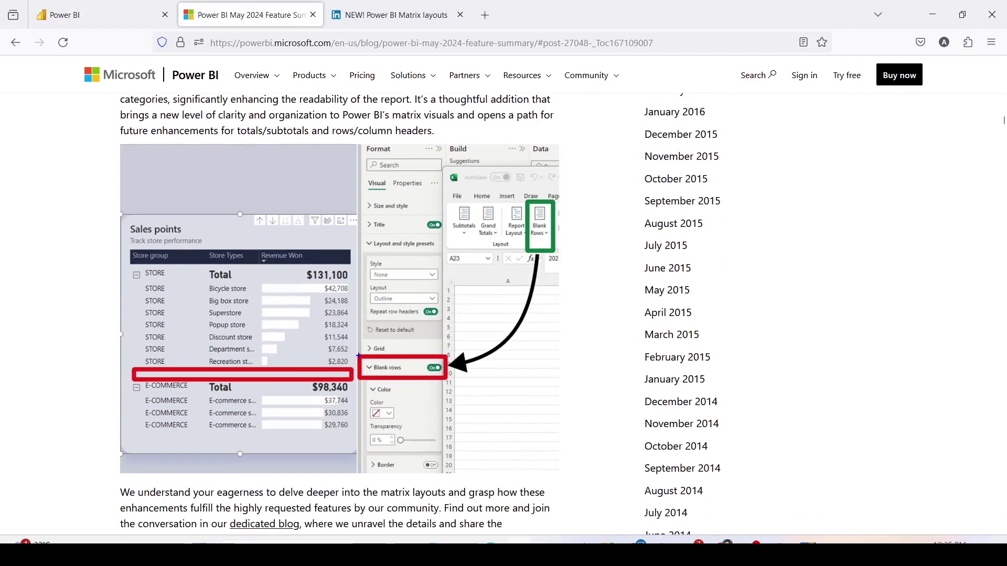
{"action": "left_click_drag", "start_coordinate": [359, 356], "coordinate": [442, 378]}
{"action": "scroll", "coordinate": [258, 269], "scroll_direction": "down", "scroll_amount": 2}
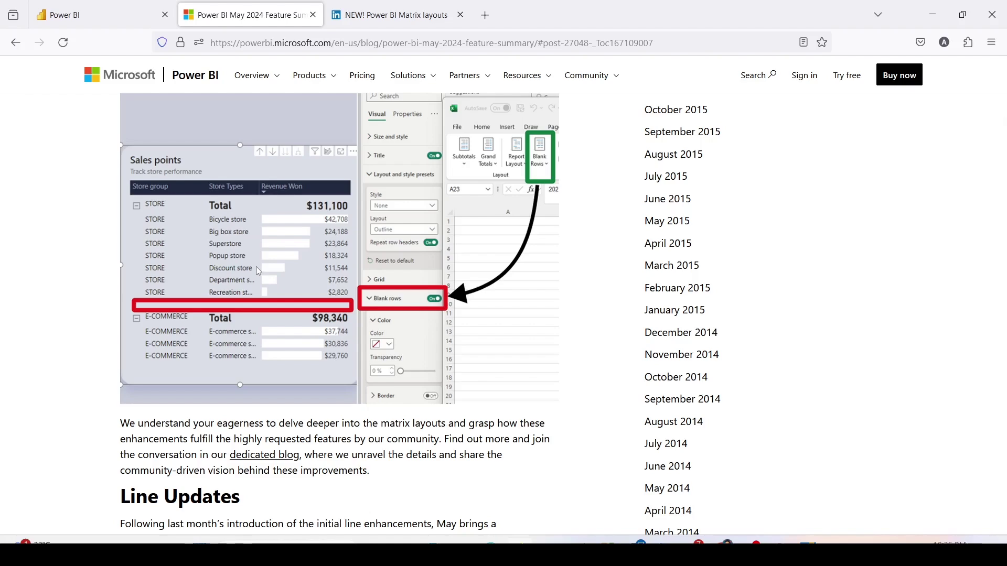
{"action": "key", "text": "alt+Tab"}
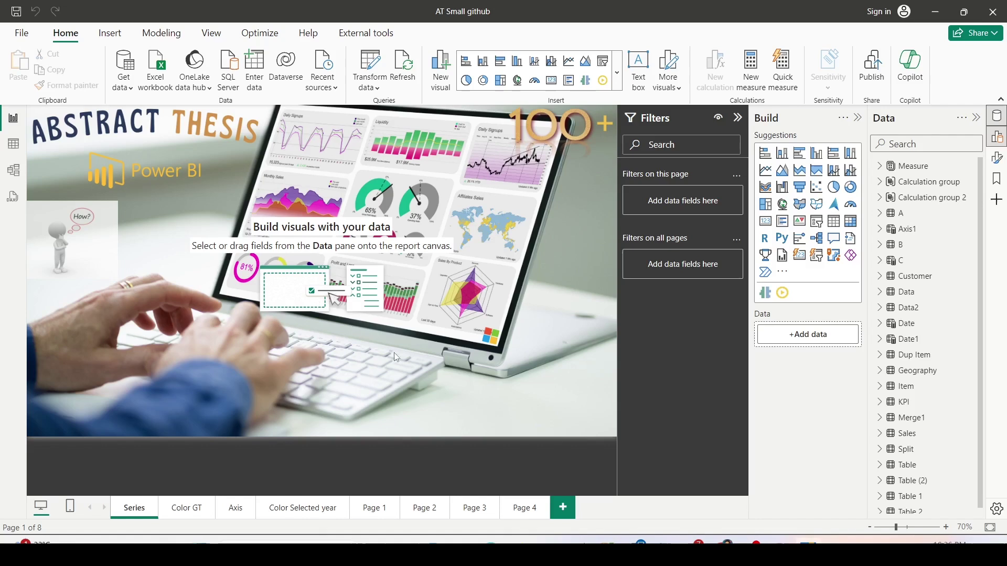
Step: Add a new blank report page, Page 5
{"action": "left_click", "coordinate": [562, 508]}
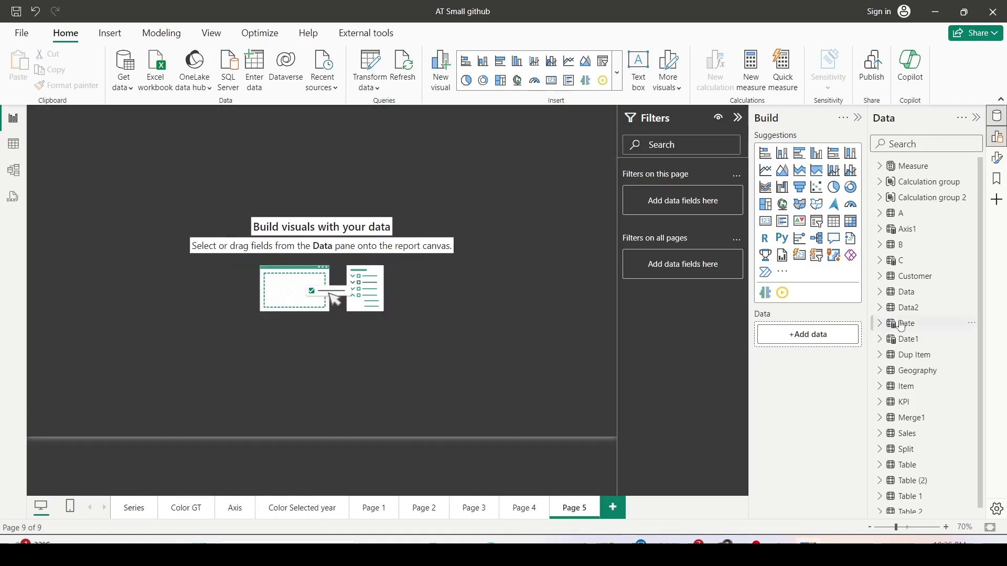
Step: Insert a Matrix visual and enlarge it across the canvas
{"action": "left_click", "coordinate": [852, 231]}
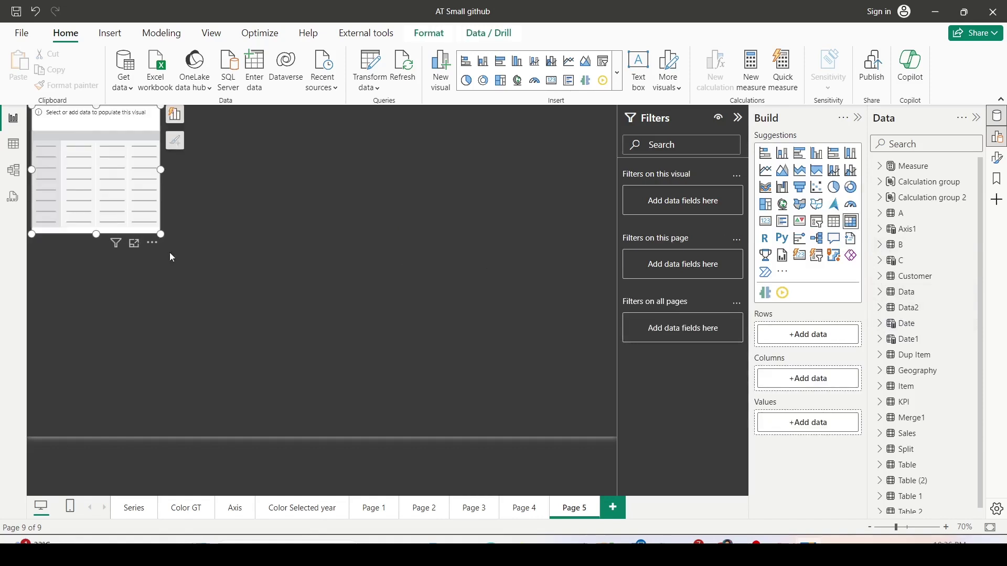
{"action": "left_click_drag", "start_coordinate": [89, 201], "coordinate": [90, 283]}
{"action": "left_click_drag", "start_coordinate": [156, 316], "coordinate": [650, 449]}
Step: Put Brand and Category in Rows and Net in Values, then expand all brands one level
{"action": "left_click", "coordinate": [880, 387]}
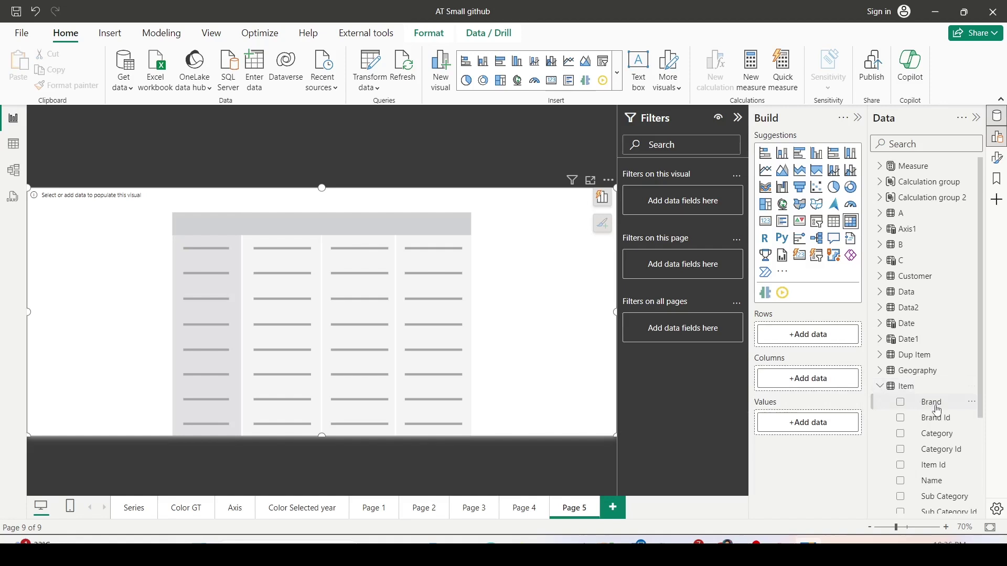
{"action": "left_click_drag", "start_coordinate": [930, 402], "coordinate": [810, 336]}
{"action": "left_click_drag", "start_coordinate": [931, 434], "coordinate": [808, 358]}
{"action": "left_click", "coordinate": [880, 166]}
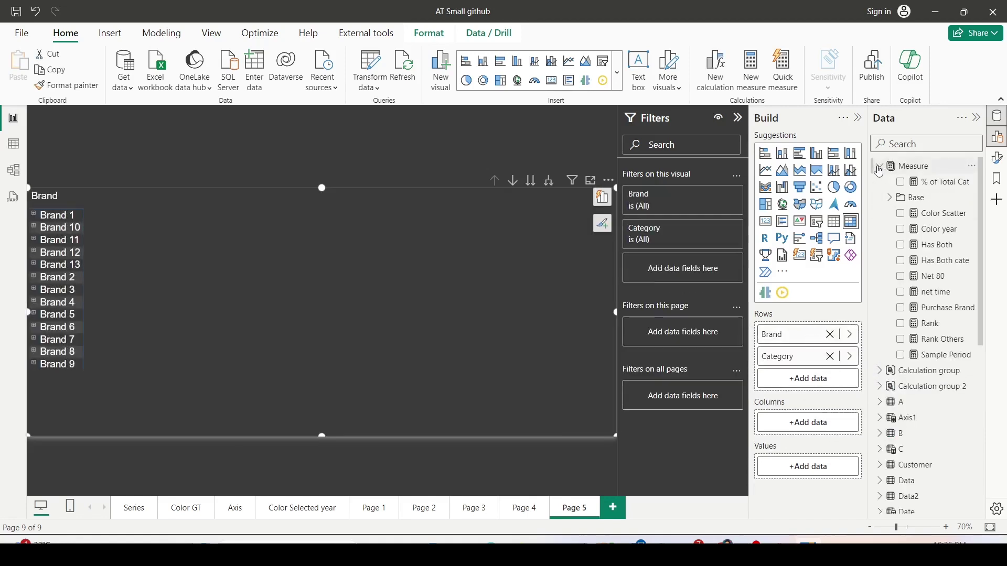
{"action": "left_click", "coordinate": [891, 198]}
{"action": "left_click_drag", "start_coordinate": [930, 292], "coordinate": [823, 465]}
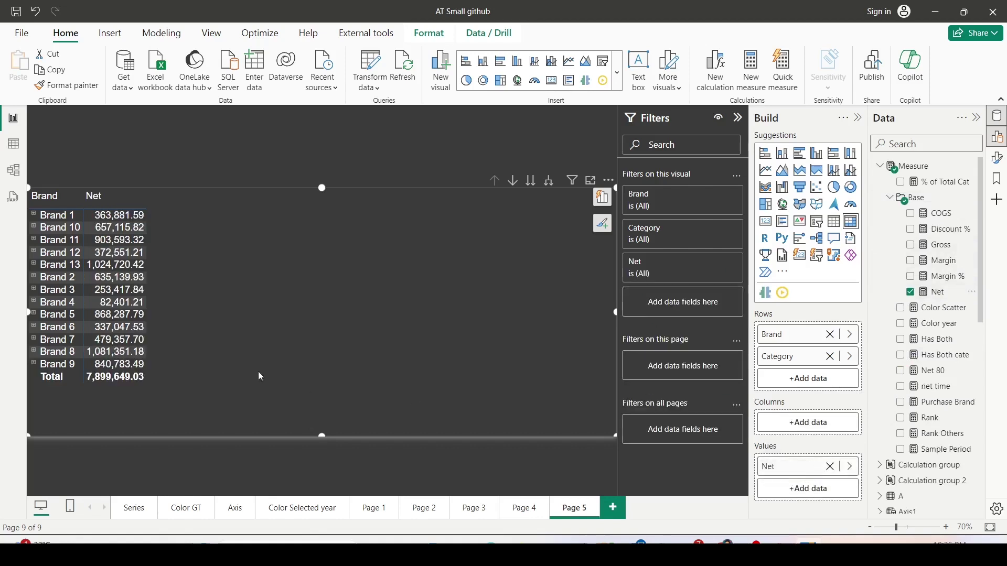
{"action": "left_click", "coordinate": [550, 182]}
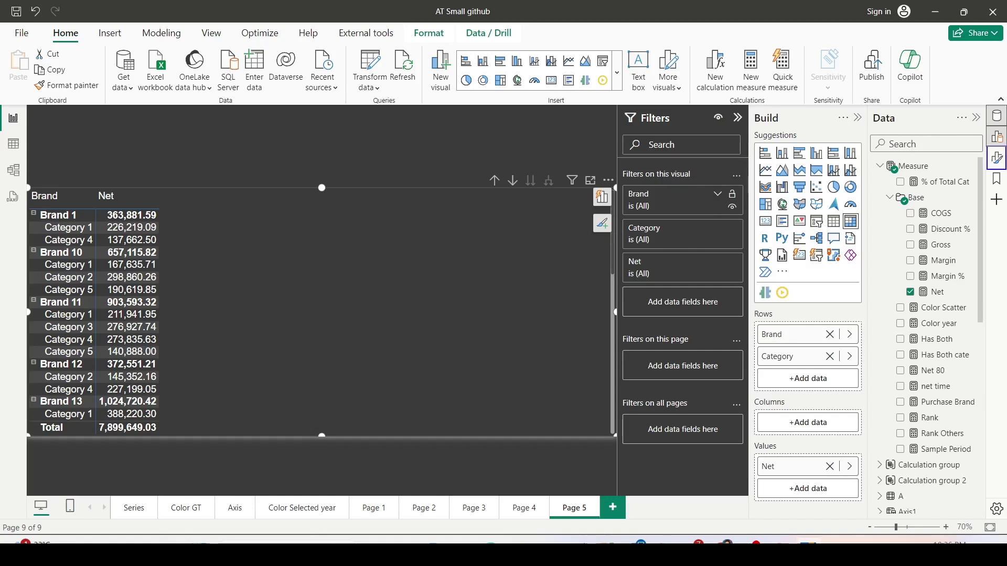
Step: In the matrix's Layout and style presets, review the style presets and keep Default
{"action": "left_click", "coordinate": [998, 159]}
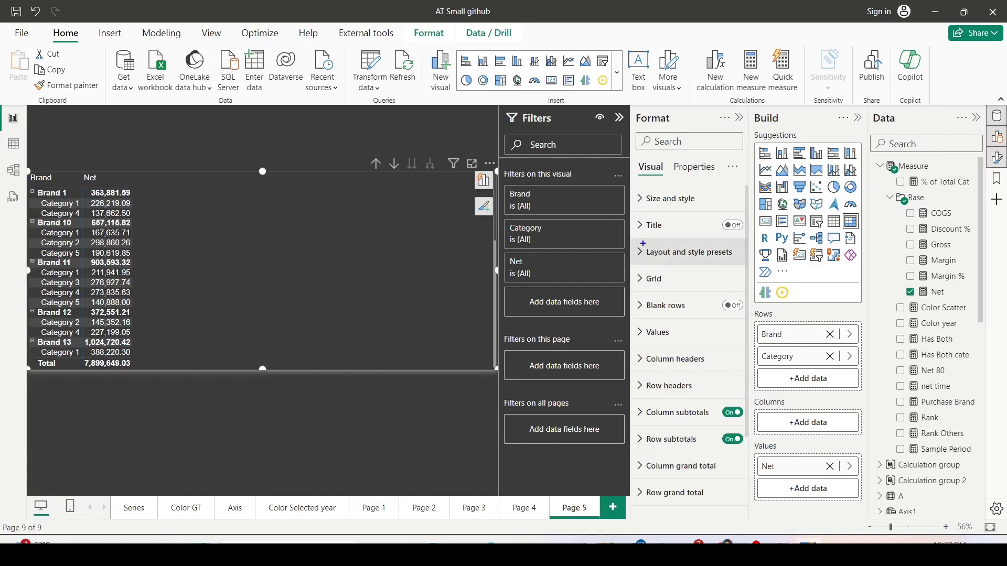
{"action": "left_click_drag", "start_coordinate": [636, 237], "coordinate": [745, 268]}
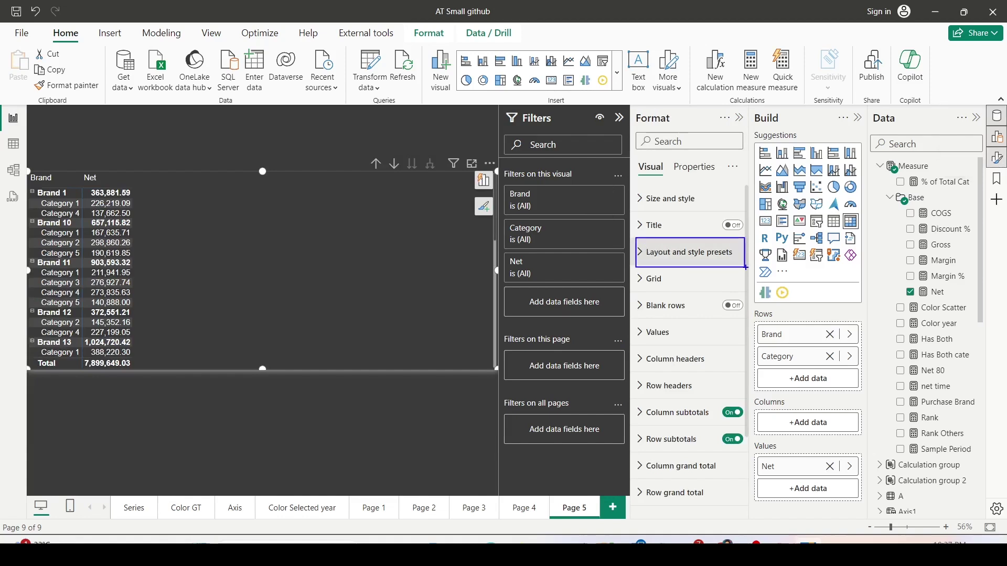
{"action": "left_click", "coordinate": [647, 252]}
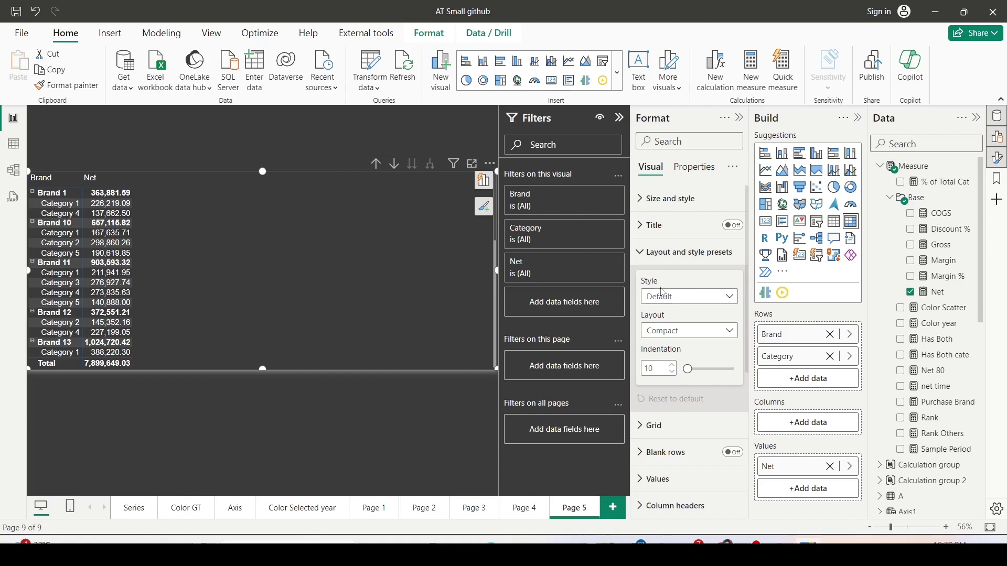
{"action": "left_click", "coordinate": [671, 302]}
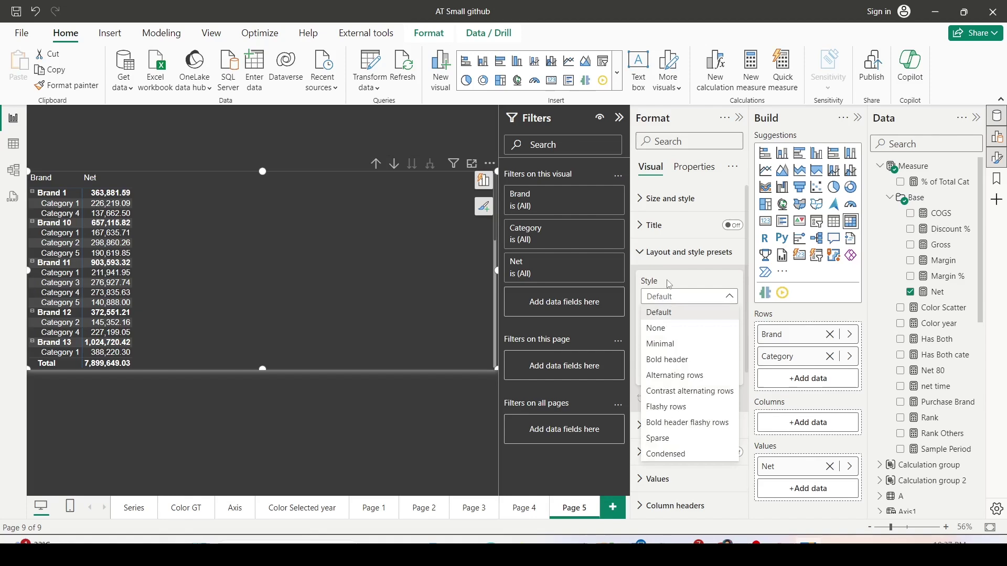
{"action": "left_click", "coordinate": [669, 283]}
Step: Review the layout choices, keeping Compact, and mark the matrix and indentation 10
{"action": "scroll", "coordinate": [668, 268], "scroll_direction": "down", "scroll_amount": 2}
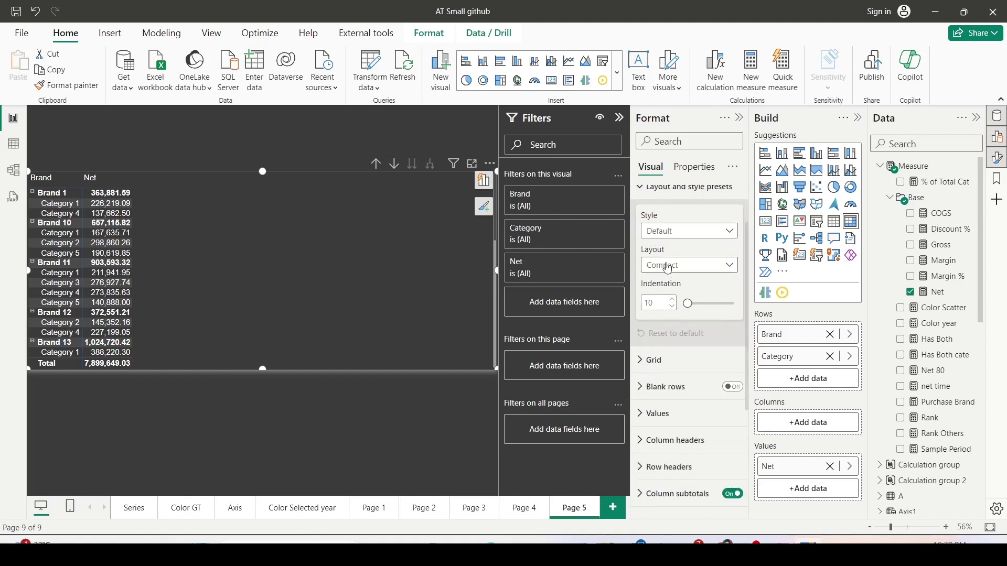
{"action": "left_click", "coordinate": [668, 267]}
{"action": "left_click", "coordinate": [669, 268]}
{"action": "left_click_drag", "start_coordinate": [26, 164], "coordinate": [160, 378]}
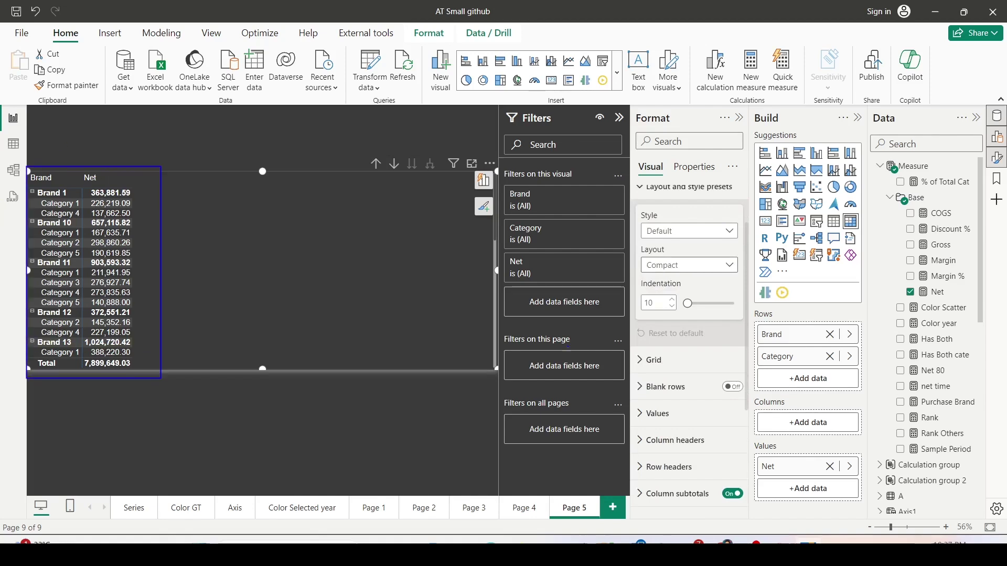
{"action": "left_click_drag", "start_coordinate": [636, 281], "coordinate": [744, 317]}
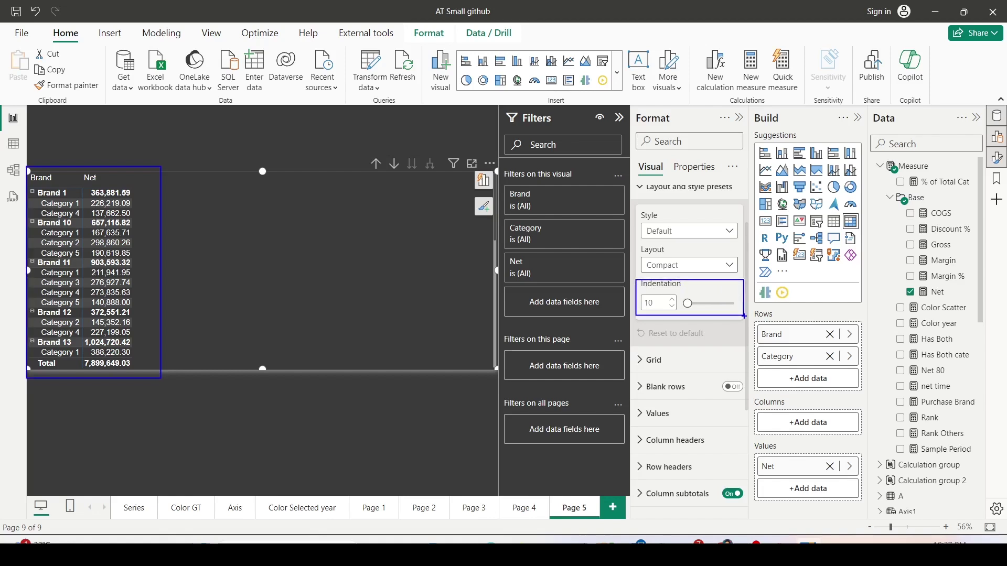
{"action": "key", "text": "Escape"}
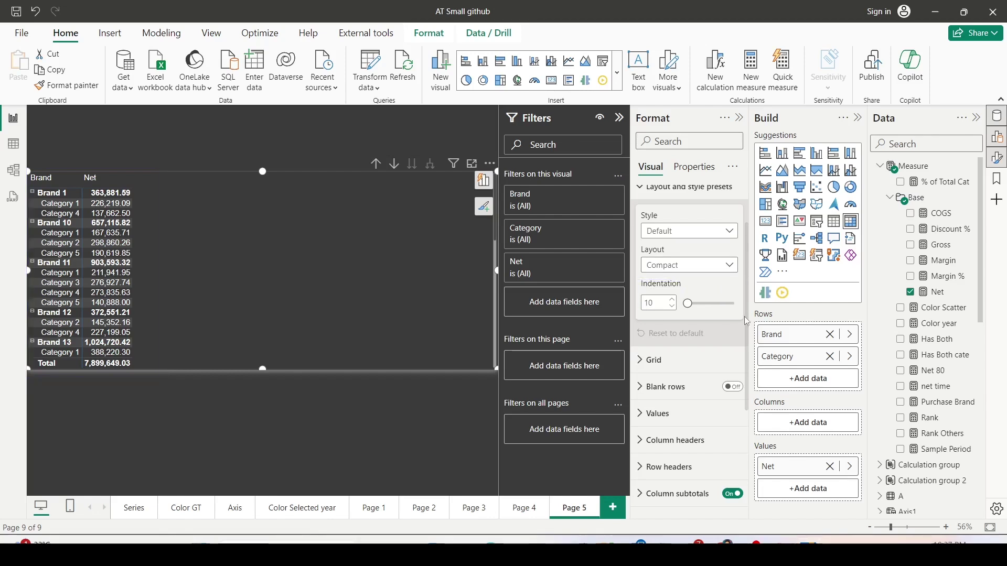
Step: Switch the matrix to Outline layout and turn Repeat row headers on
{"action": "left_click", "coordinate": [666, 273]}
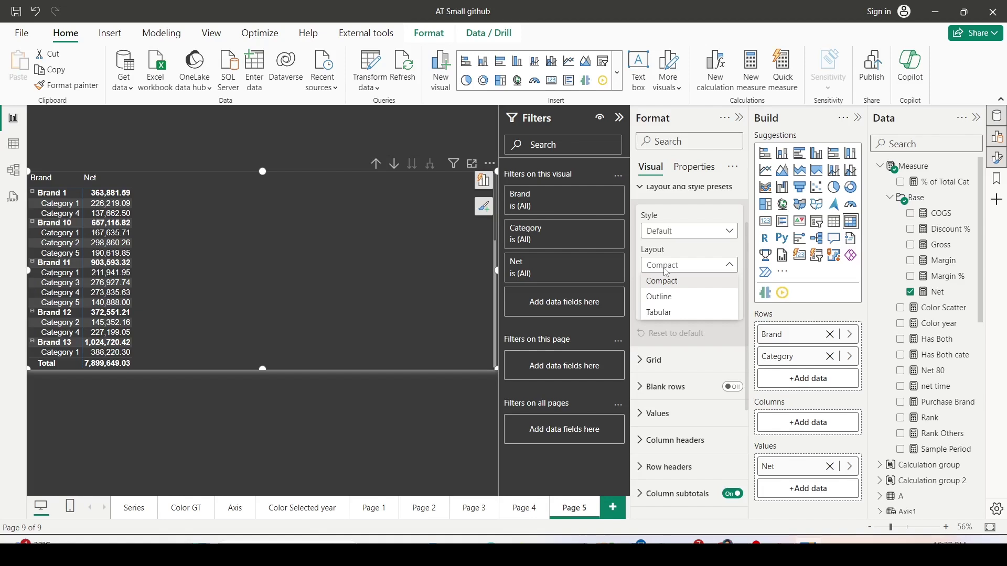
{"action": "left_click", "coordinate": [661, 297]}
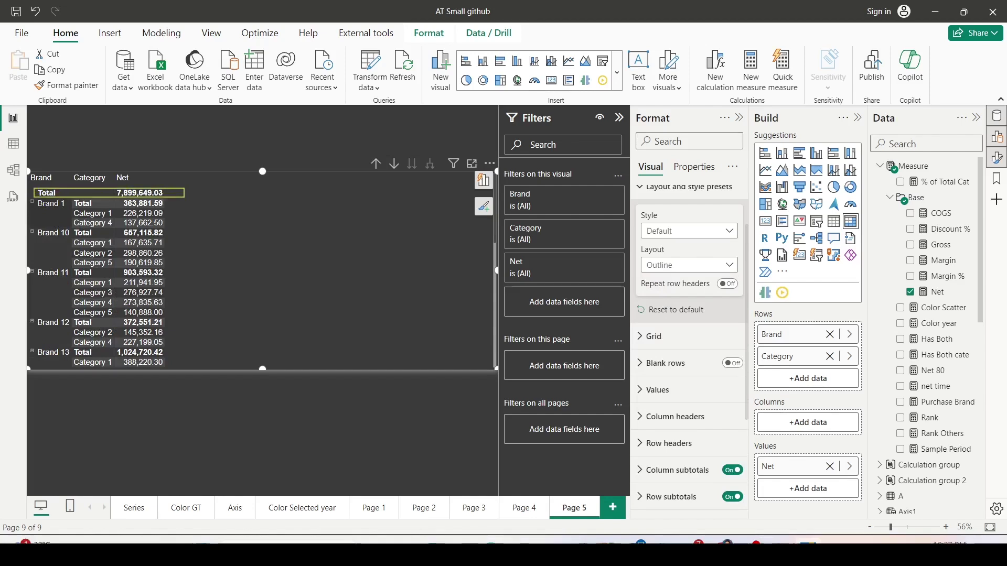
{"action": "left_click", "coordinate": [54, 192]}
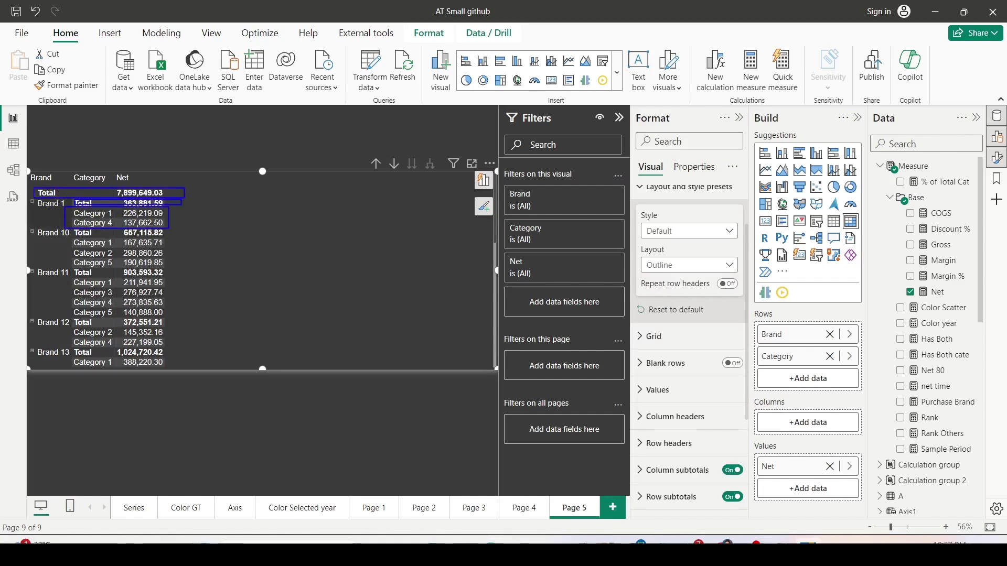
{"action": "left_click", "coordinate": [192, 230]}
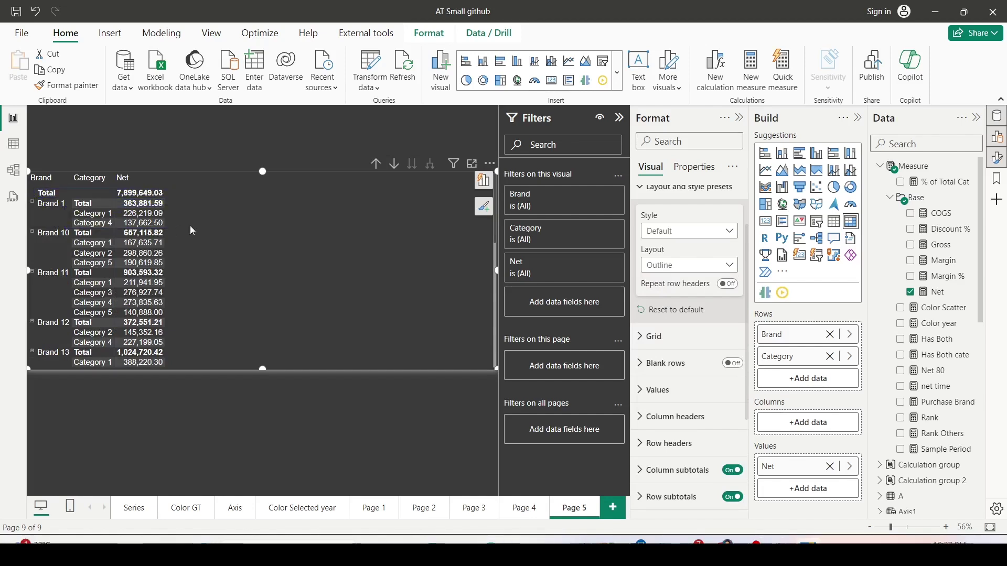
{"action": "left_click", "coordinate": [729, 290]}
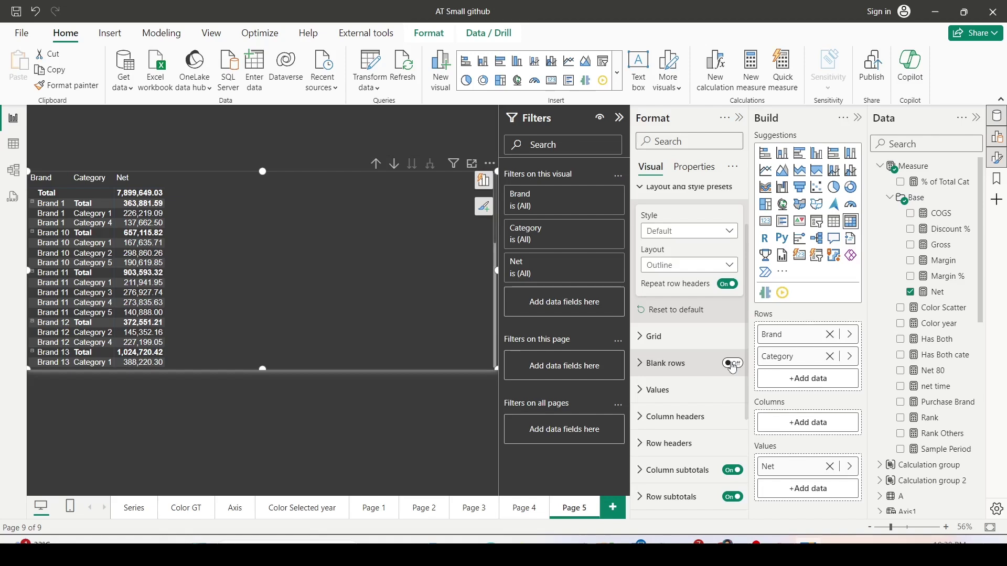
Step: Turn on blank rows between brand groups and colour them black
{"action": "left_click", "coordinate": [733, 365]}
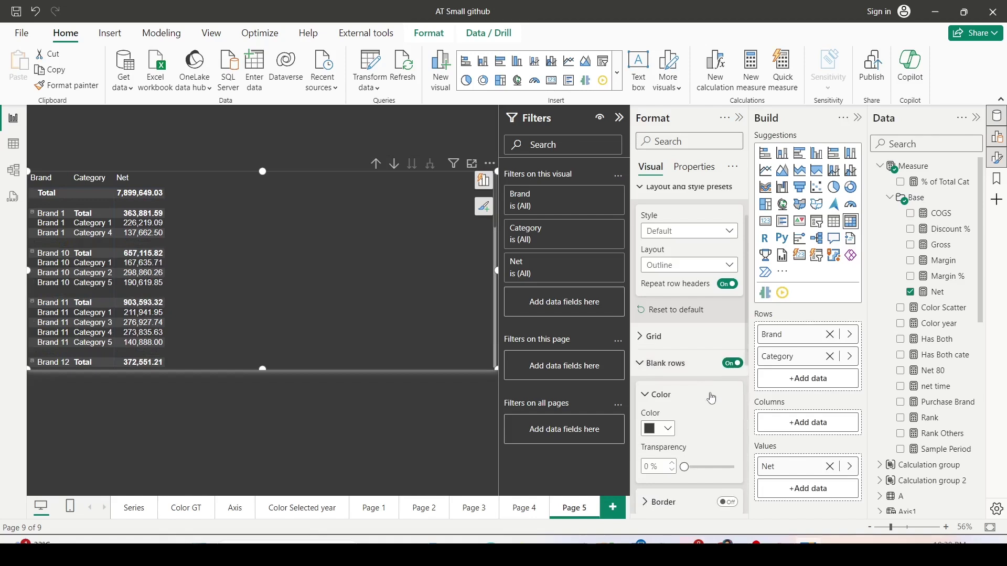
{"action": "left_click", "coordinate": [659, 429]}
{"action": "left_click", "coordinate": [660, 375]}
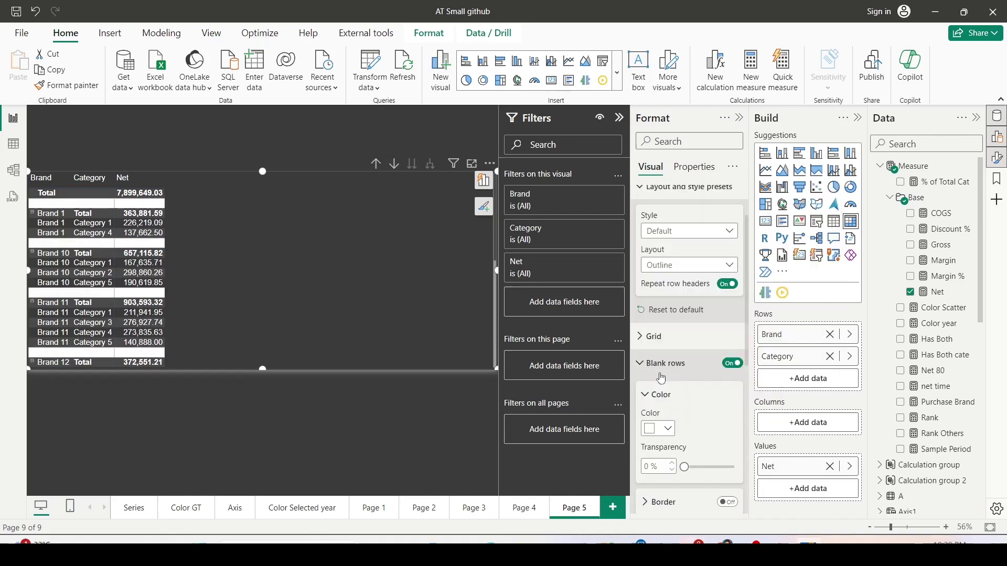
{"action": "left_click", "coordinate": [659, 429]}
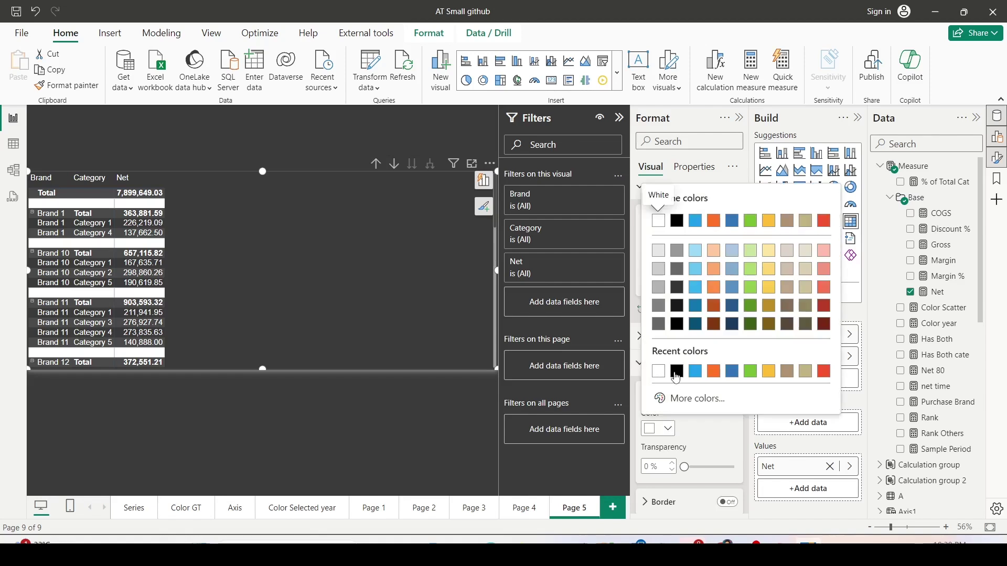
{"action": "left_click", "coordinate": [676, 371]}
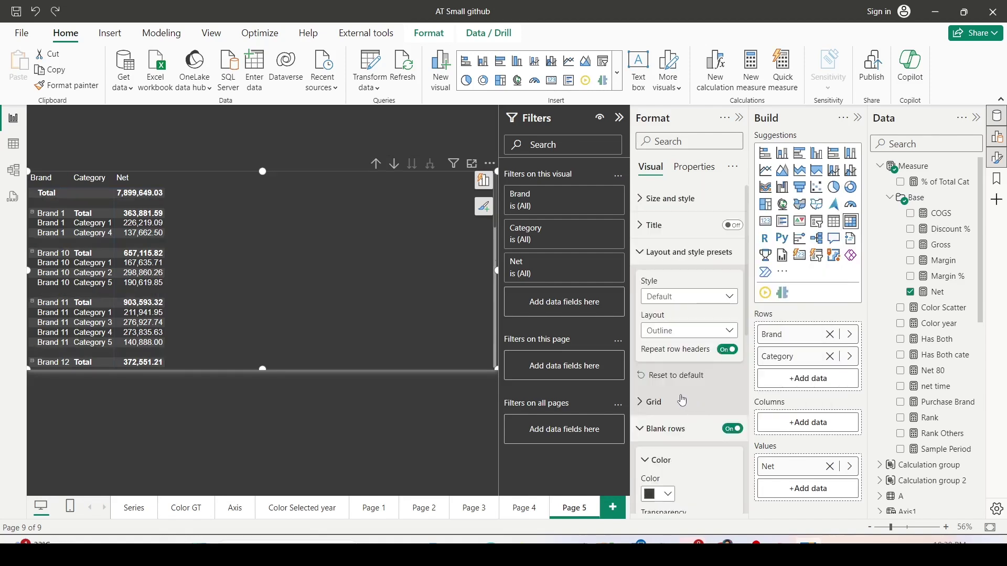
Step: Enable the blank-row border and set its width to 2 px
{"action": "scroll", "coordinate": [647, 413], "scroll_direction": "down", "scroll_amount": 3}
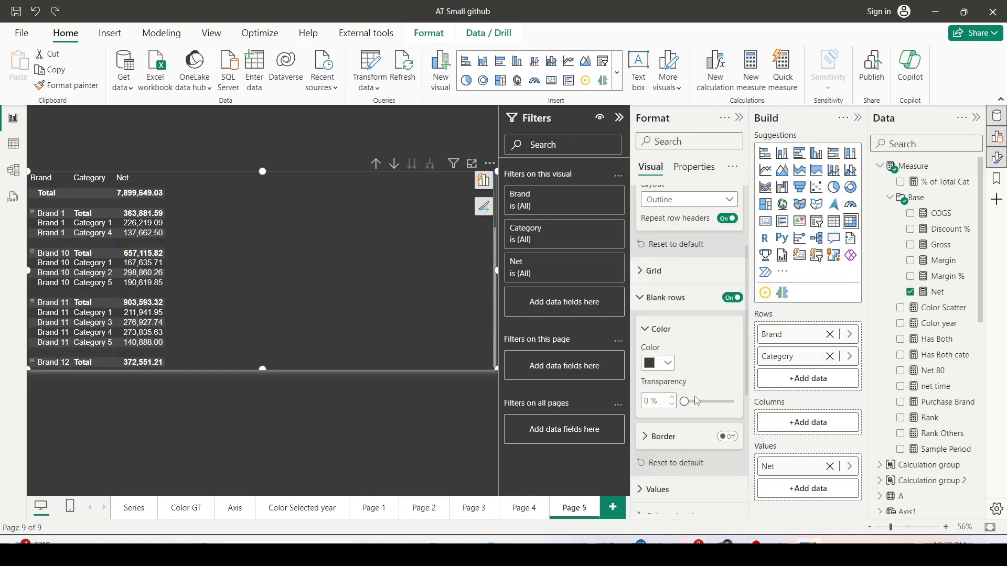
{"action": "left_click", "coordinate": [649, 440]}
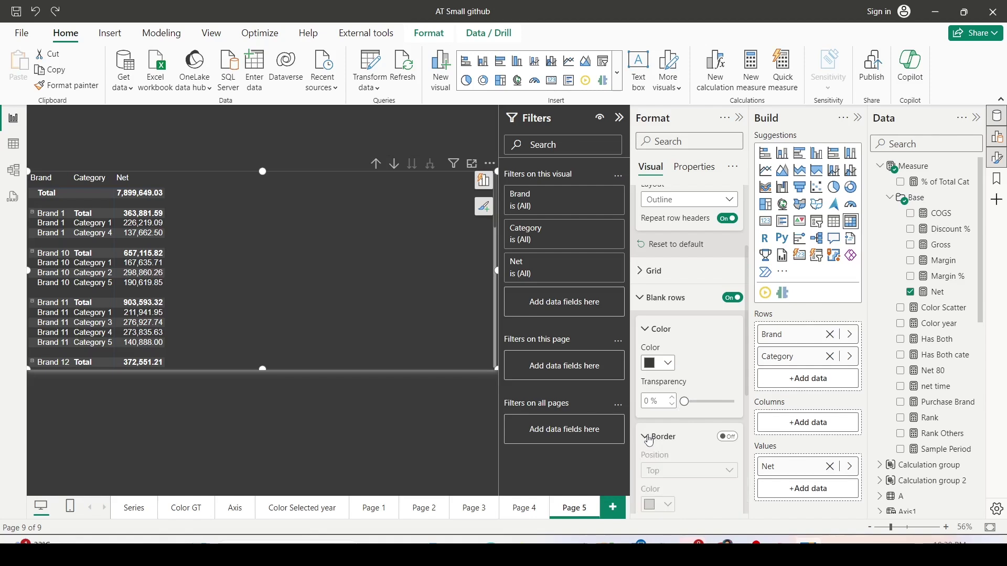
{"action": "left_click", "coordinate": [727, 439]}
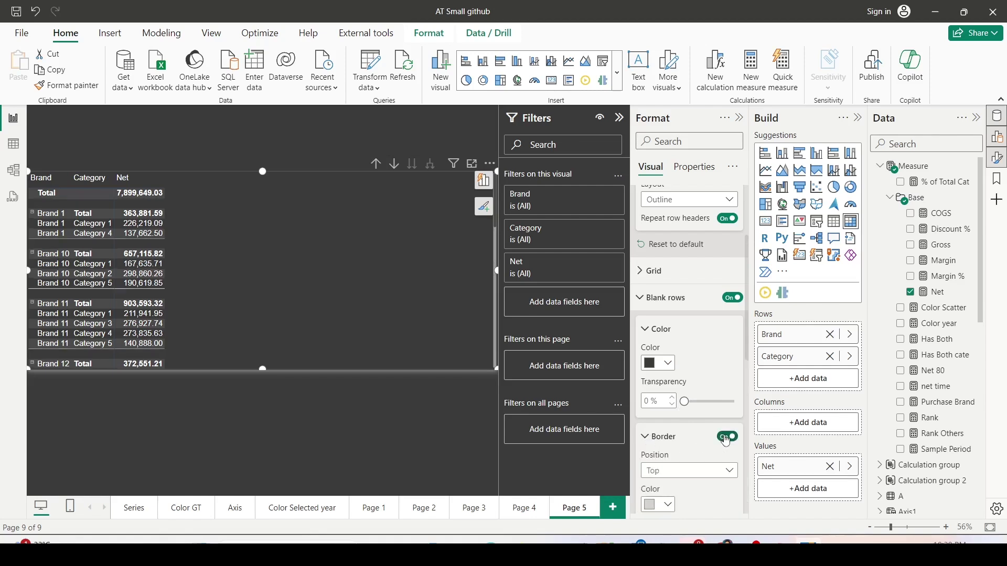
{"action": "scroll", "coordinate": [700, 405], "scroll_direction": "down", "scroll_amount": 2}
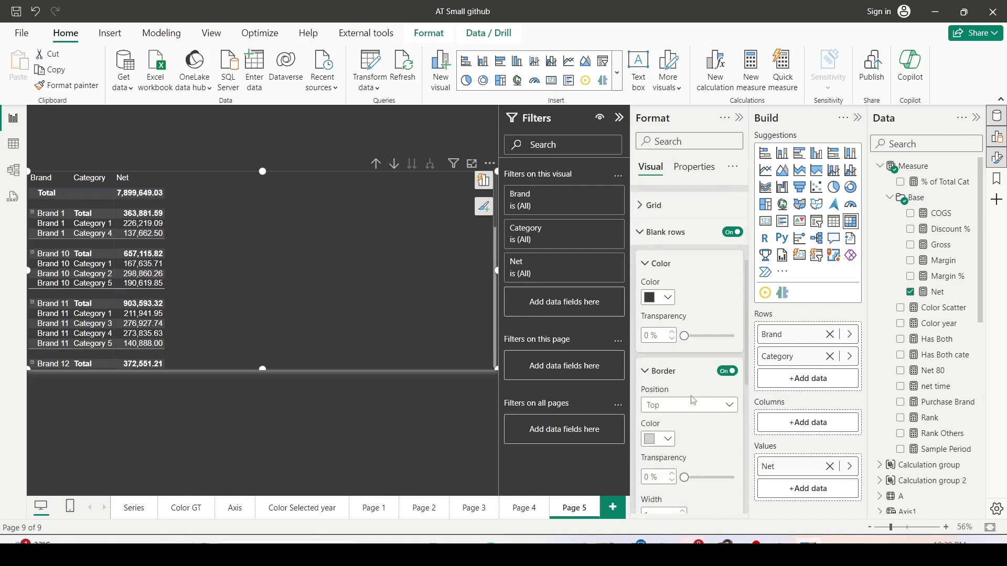
{"action": "scroll", "coordinate": [693, 400], "scroll_direction": "down", "scroll_amount": 2}
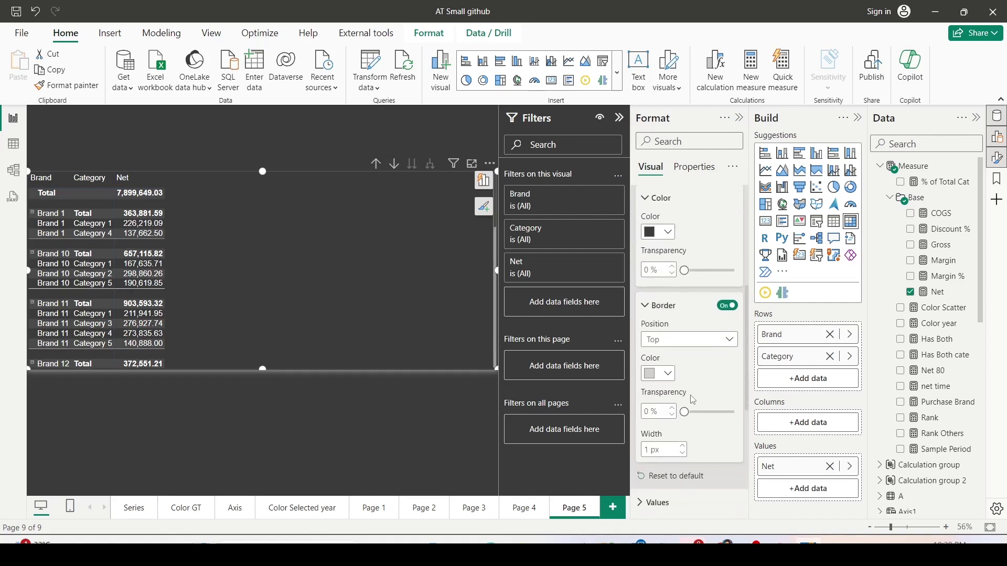
{"action": "scroll", "coordinate": [693, 400], "scroll_direction": "down", "scroll_amount": 2}
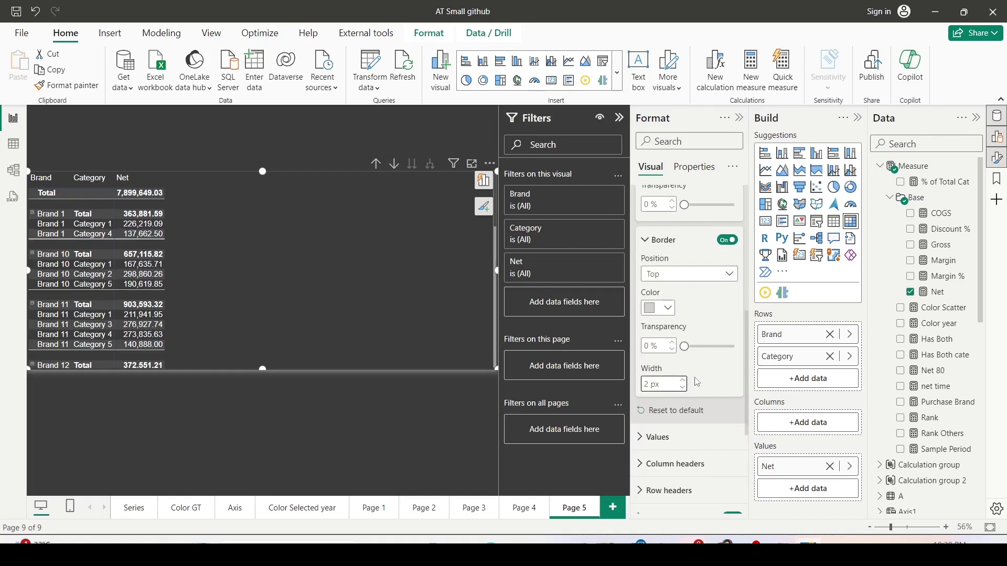
Step: Turn Blank rows and Repeat row headers off, and switch the matrix to Tabular layout
{"action": "scroll", "coordinate": [698, 399], "scroll_direction": "up", "scroll_amount": 10}
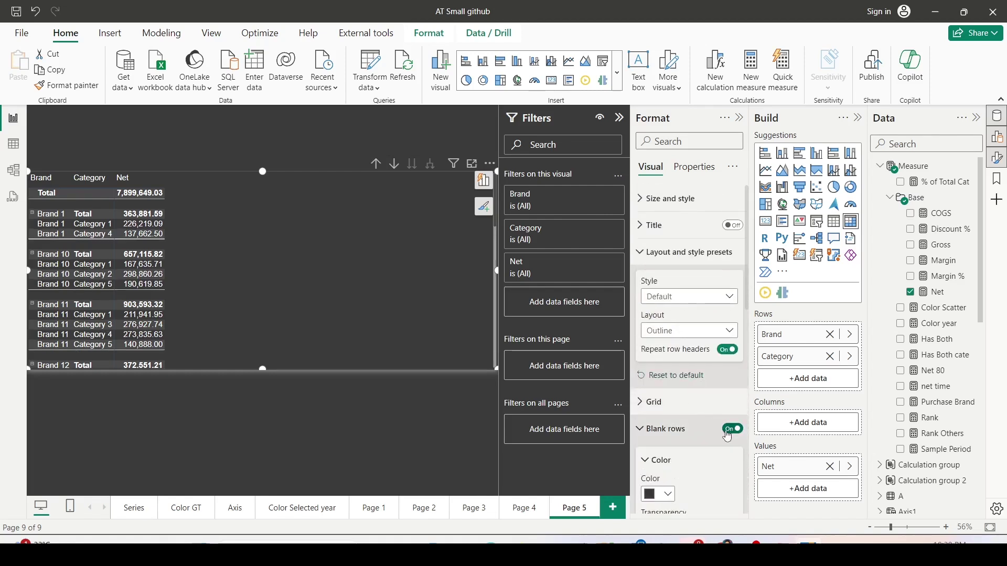
{"action": "left_click", "coordinate": [731, 429]}
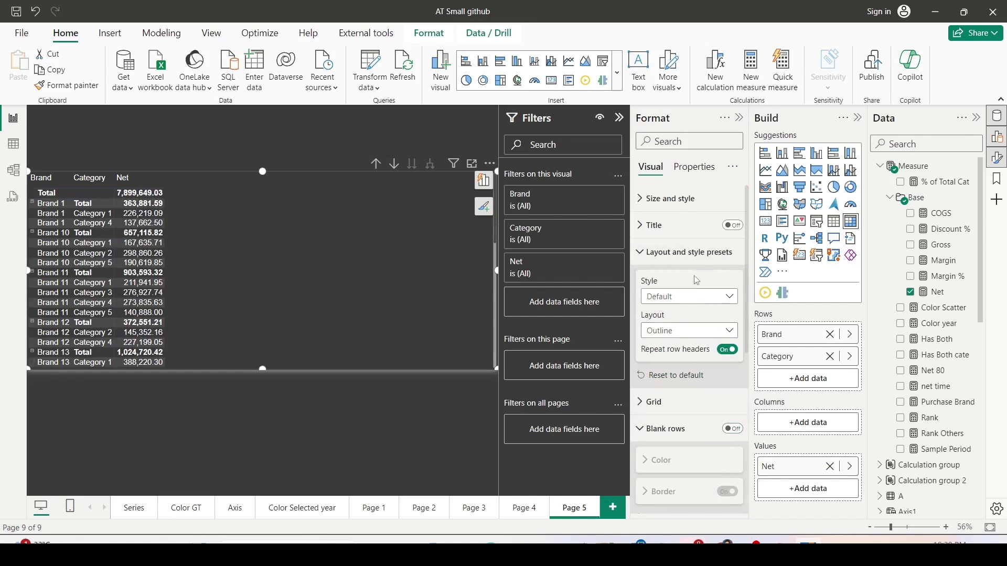
{"action": "left_click", "coordinate": [724, 352]}
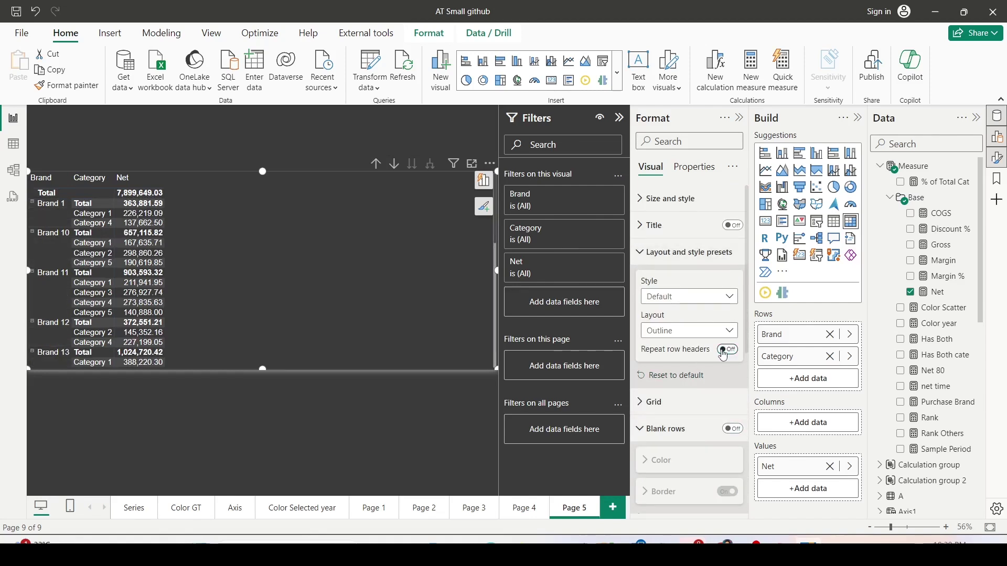
{"action": "left_click", "coordinate": [692, 331]}
{"action": "left_click", "coordinate": [678, 378]}
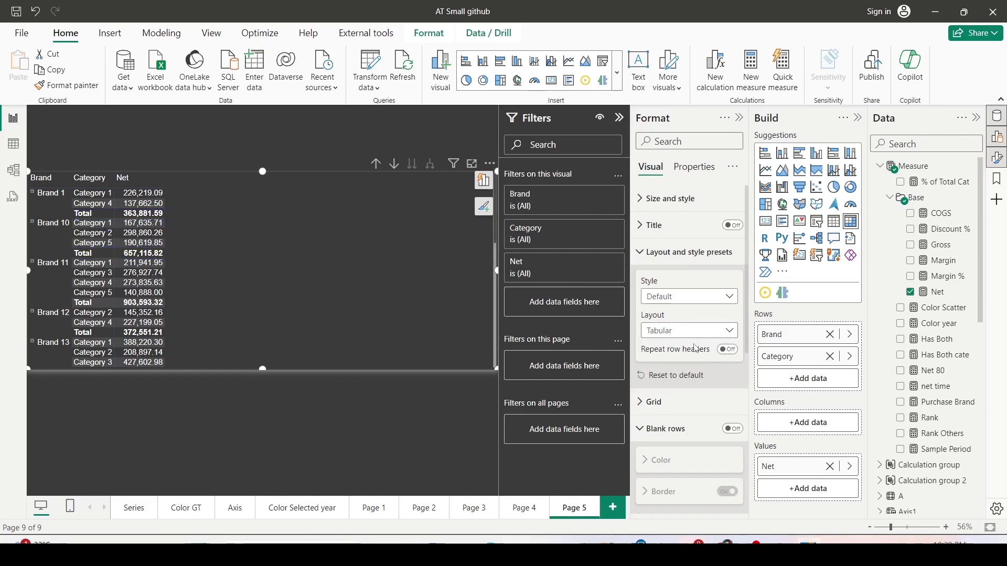
Step: Turn Repeat row headers and Blank rows back on for the tabular matrix
{"action": "left_click", "coordinate": [724, 351]}
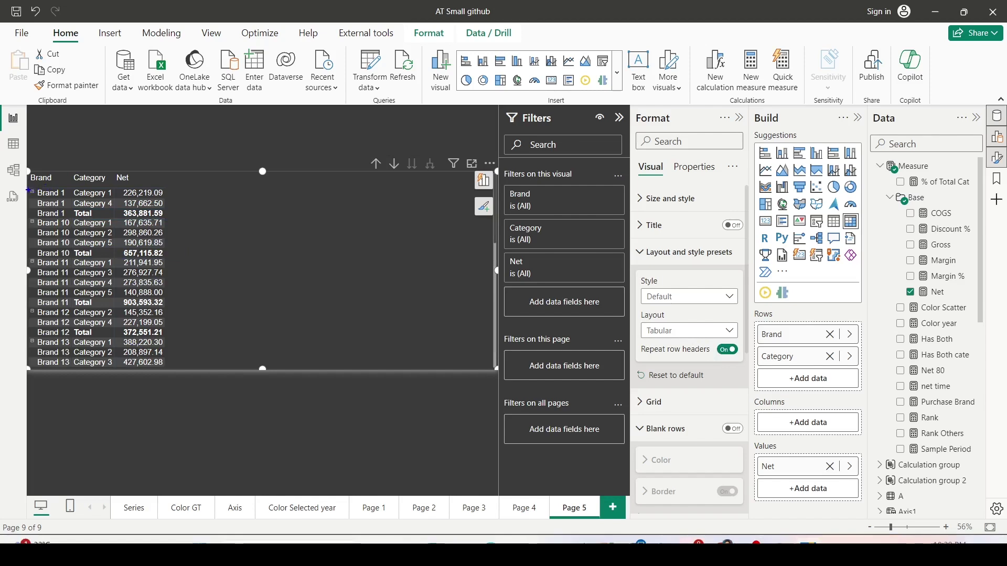
{"action": "mouse_move", "coordinate": [26, 185]}
{"action": "left_mouse_down"}
{"action": "mouse_move", "coordinate": [71, 213]}
{"action": "mouse_move", "coordinate": [78, 261]}
{"action": "left_mouse_up"}
{"action": "scroll", "coordinate": [696, 346], "scroll_direction": "down", "scroll_amount": 3}
{"action": "left_click", "coordinate": [735, 300]}
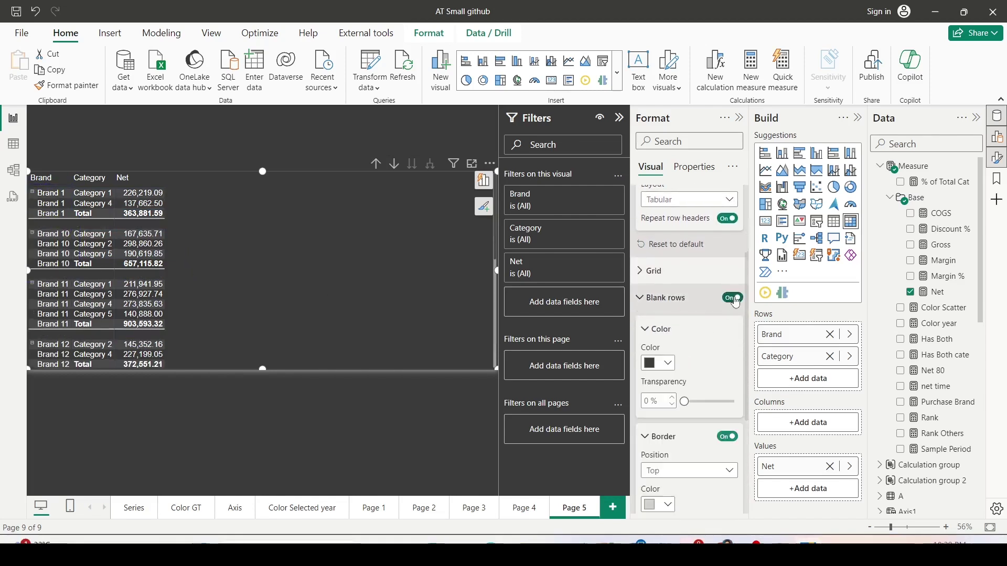
{"action": "scroll", "coordinate": [662, 349], "scroll_direction": "down", "scroll_amount": 2}
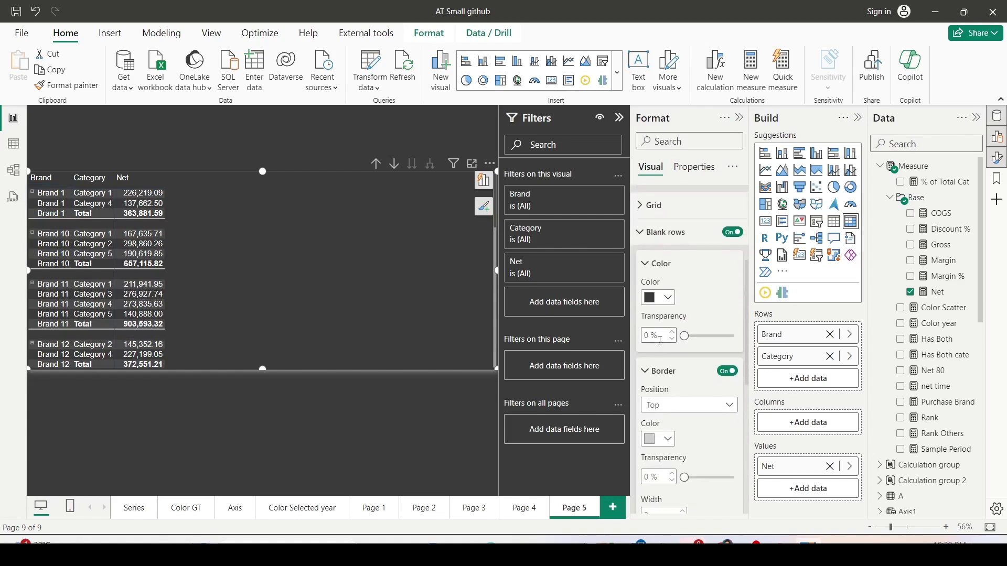
{"action": "scroll", "coordinate": [662, 346], "scroll_direction": "down", "scroll_amount": 2}
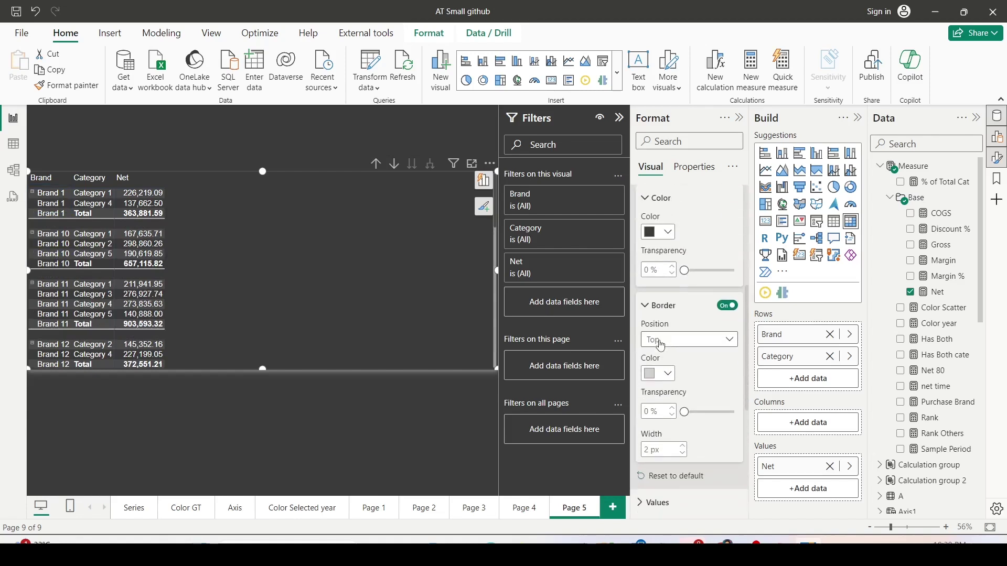
{"action": "left_click", "coordinate": [727, 306]}
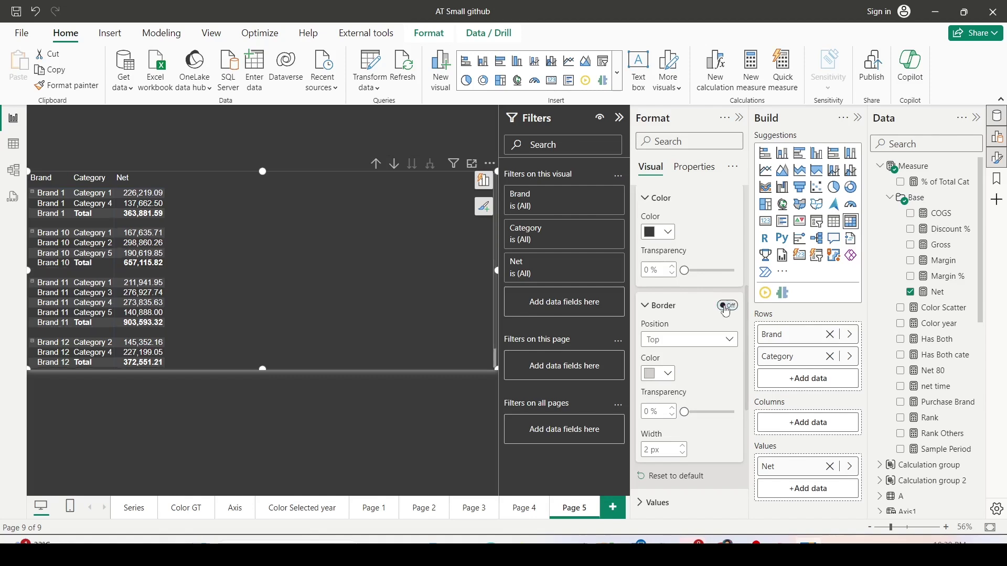
{"action": "left_click", "coordinate": [727, 308]}
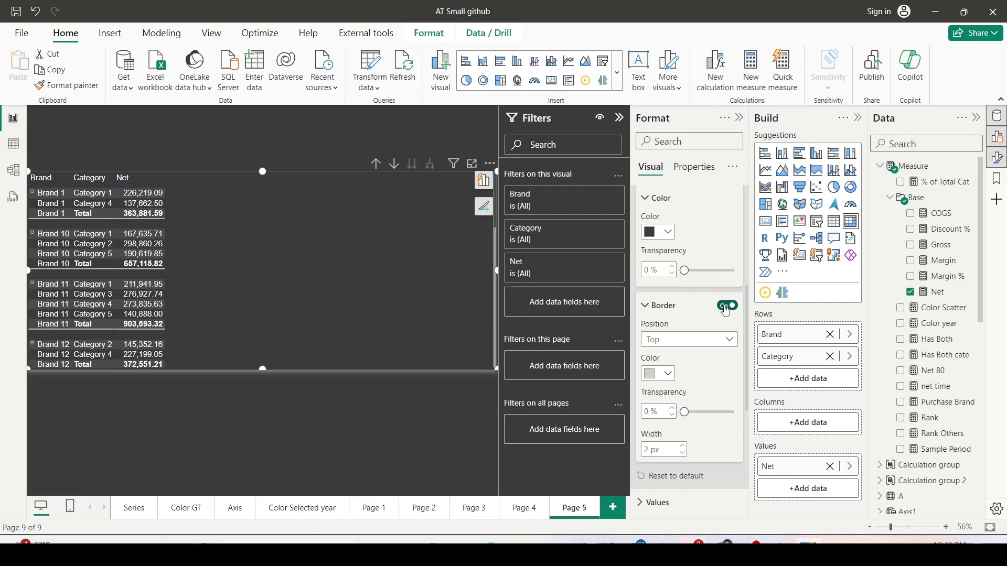
{"action": "scroll", "coordinate": [715, 322], "scroll_direction": "up", "scroll_amount": 2}
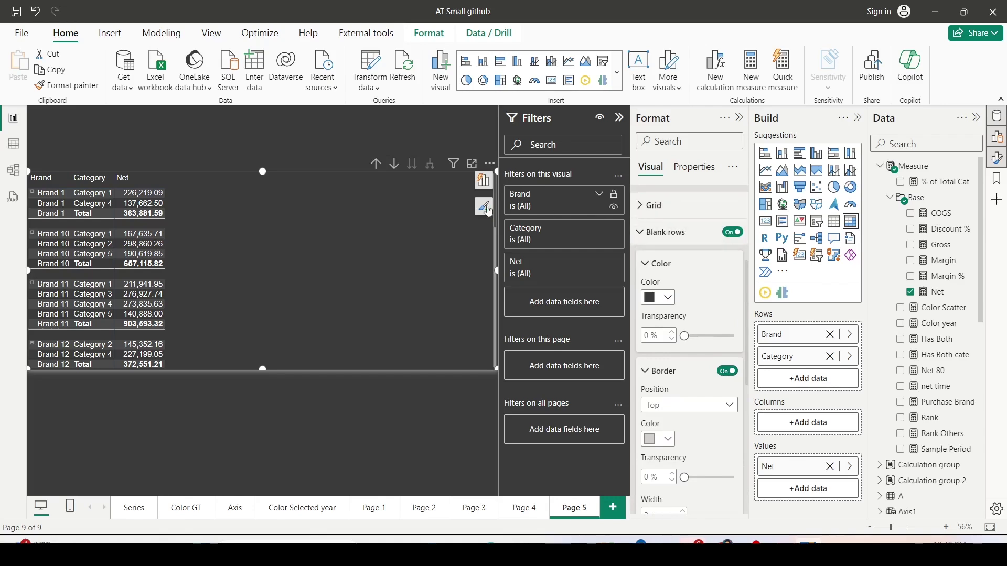